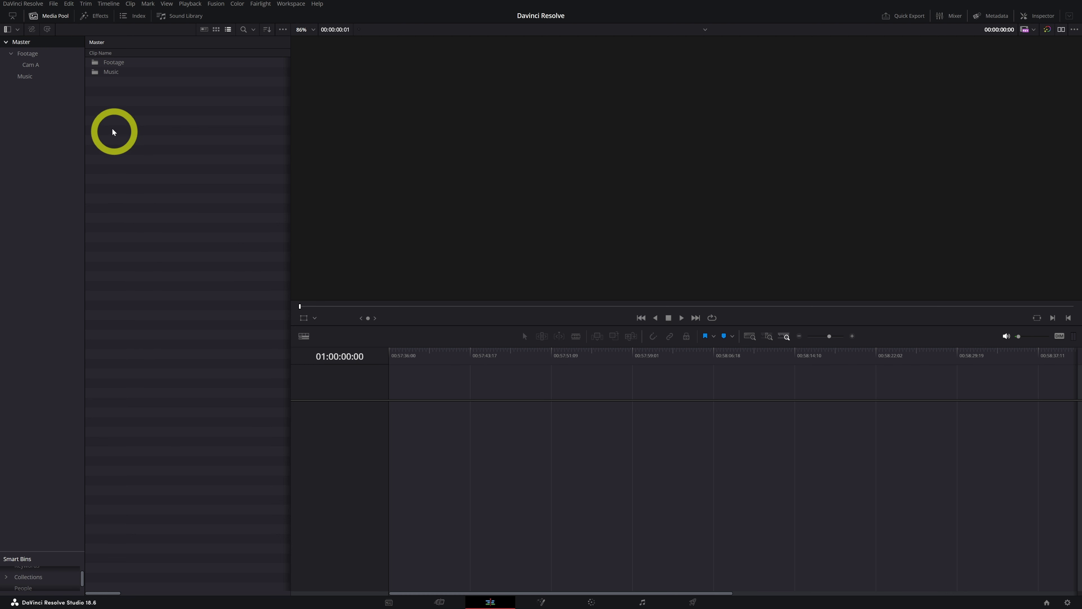
# Navigate the Media Pool through Master / Footage into the empty Cam A bin.
pyautogui.click(91, 66)
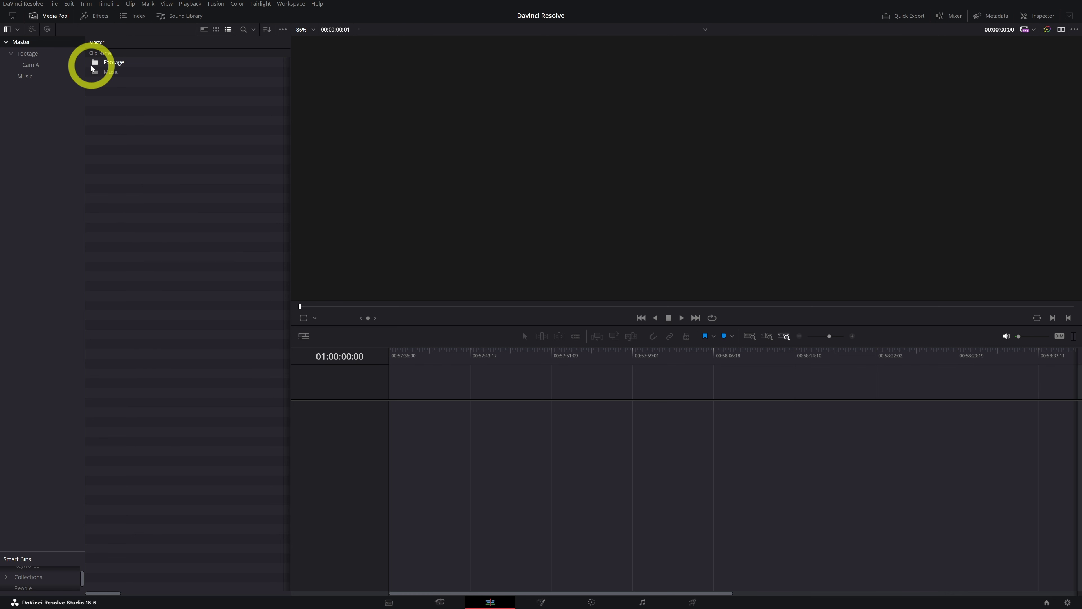
pyautogui.doubleClick(110, 63)
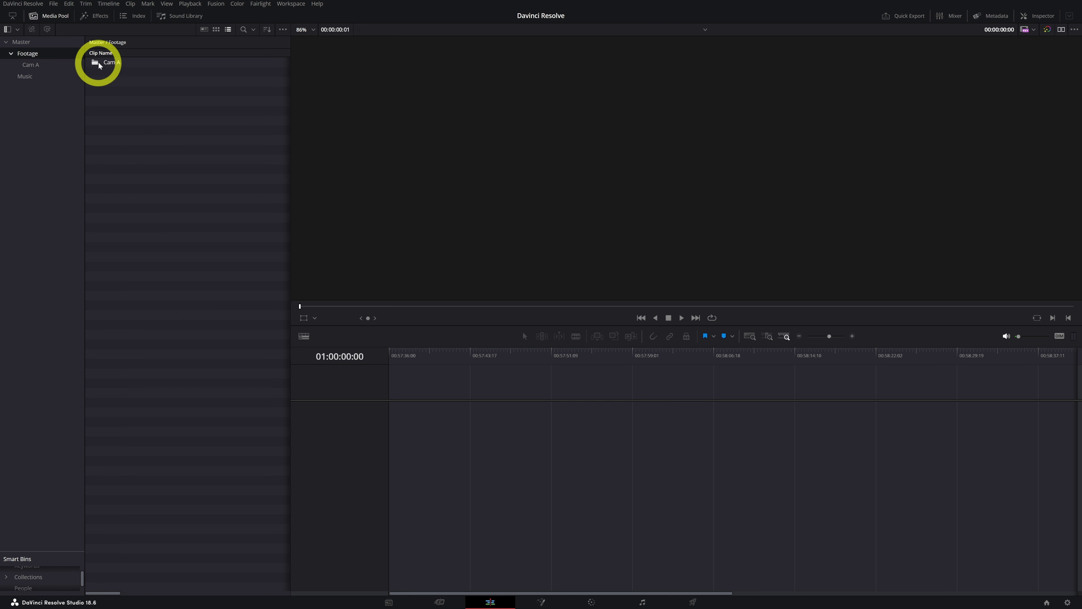
pyautogui.doubleClick(113, 63)
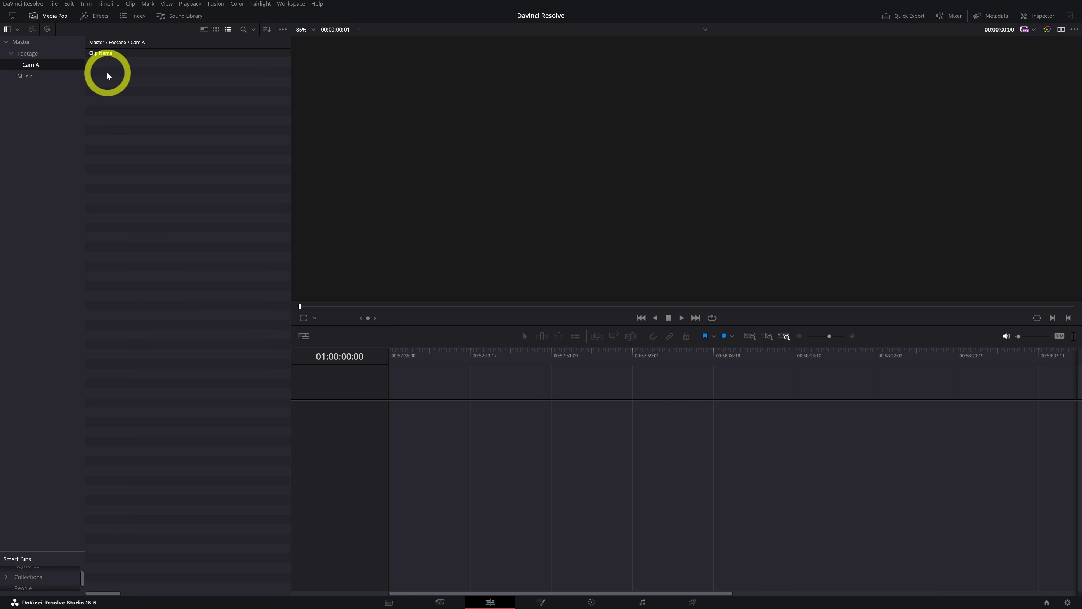
# Import clips v8732 through v8737 into Cam A, and move the frame-rate prompt higher.
pyautogui.rightClick(123, 81)
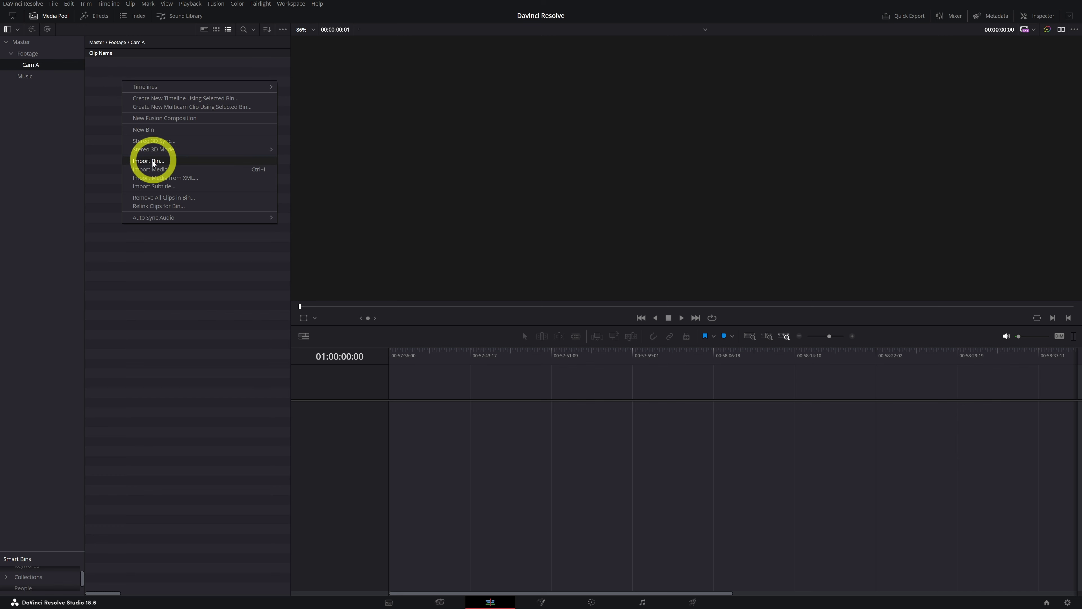
pyautogui.click(149, 169)
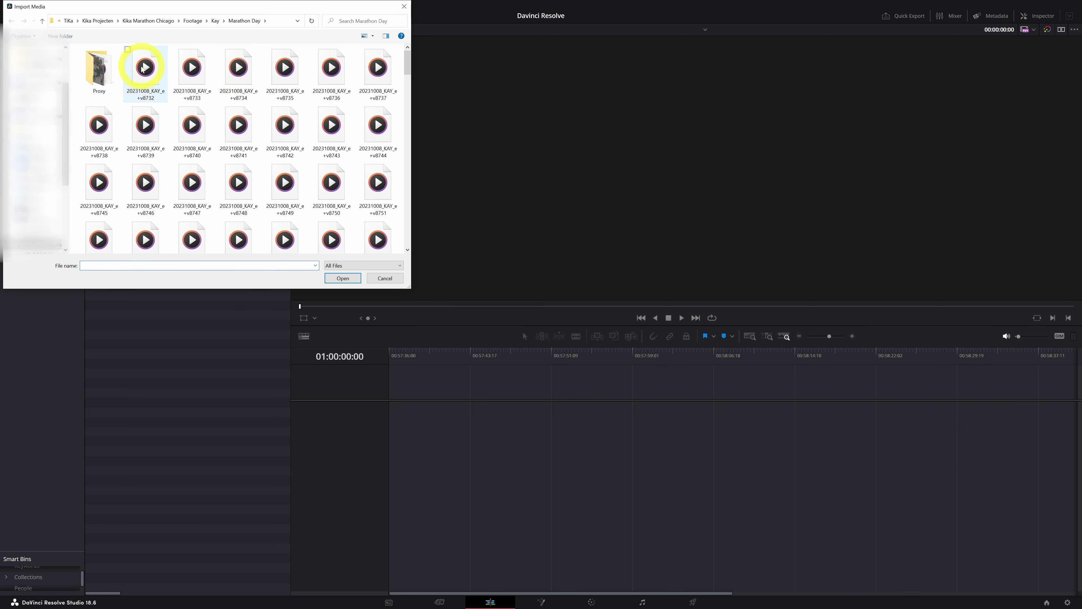
pyautogui.click(143, 69)
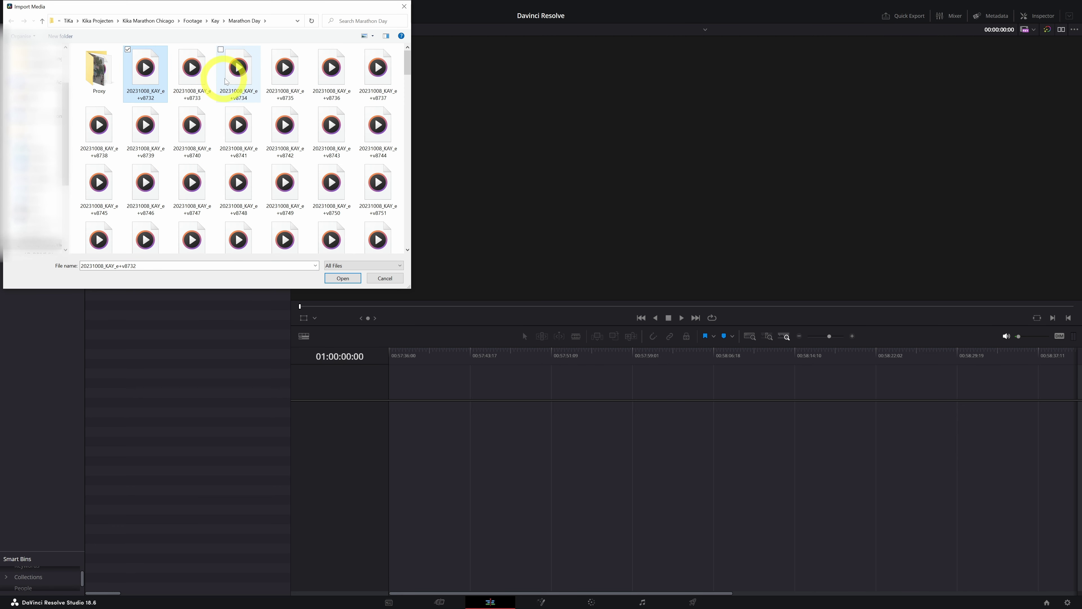
pyautogui.keyDown('shift'); pyautogui.click(378, 69); pyautogui.keyUp('shift')
pyautogui.click(342, 278)
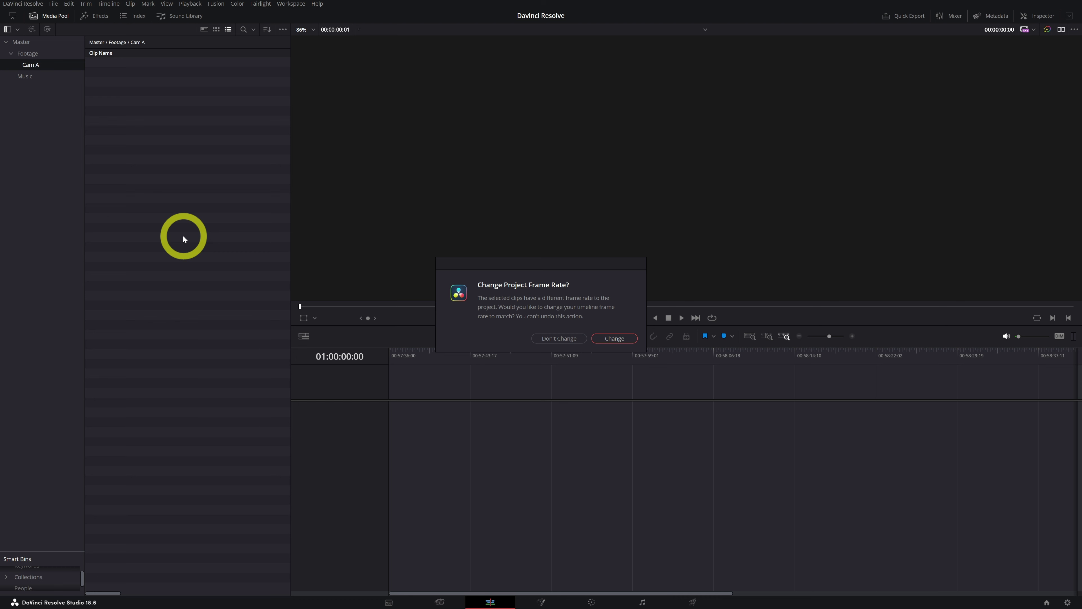
pyautogui.moveTo(499, 259); pyautogui.dragTo(501, 221)
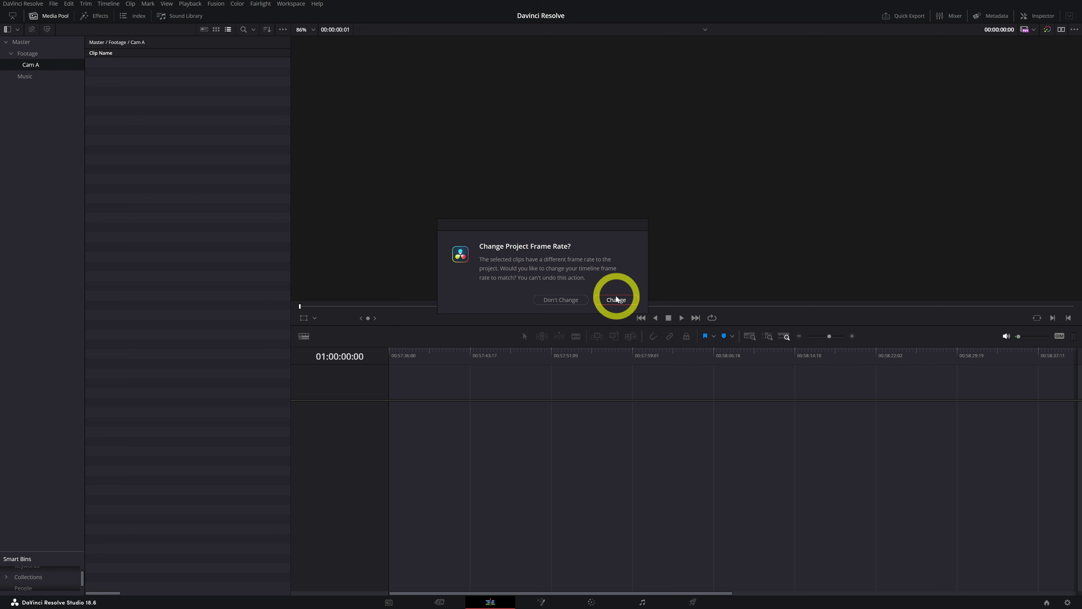
# Accept matching the project frame rate to the clips and view the resulting 50 fps in Project Settings.
pyautogui.click(616, 299)
pyautogui.click(1068, 602)
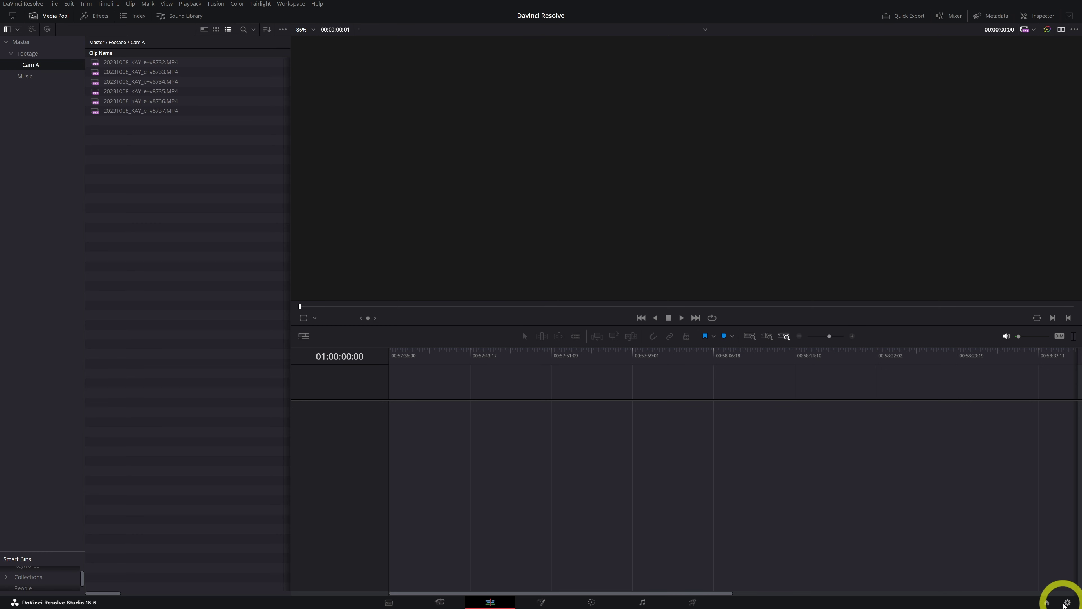
pyautogui.click(497, 194)
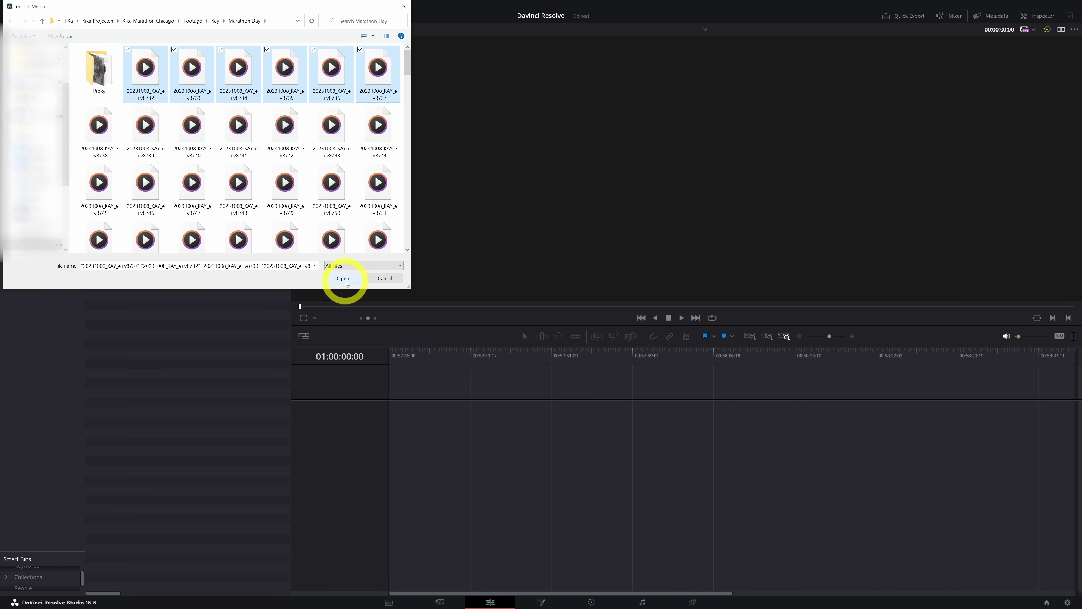
# Re-import the six clips choosing Don't Change, and confirm 25 fps in Project Settings.
pyautogui.click(344, 279)
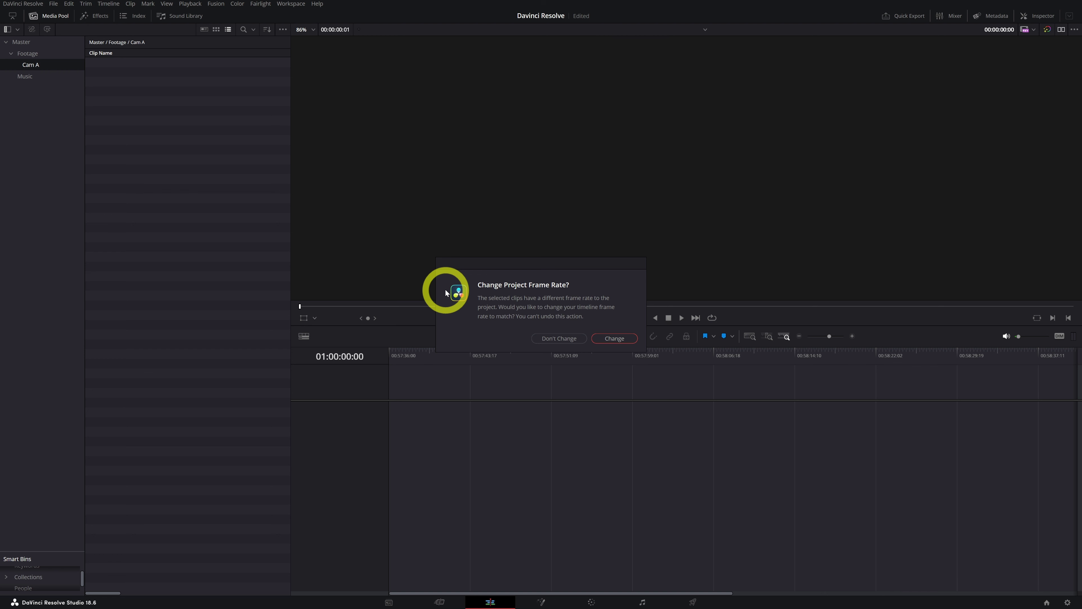
pyautogui.click(550, 340)
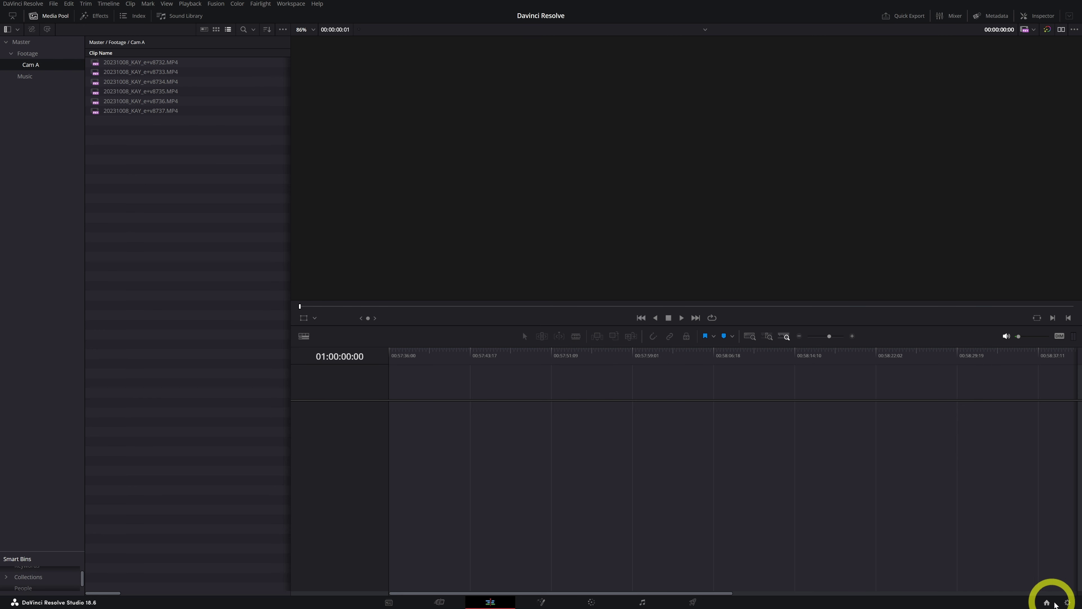
pyautogui.click(1067, 603)
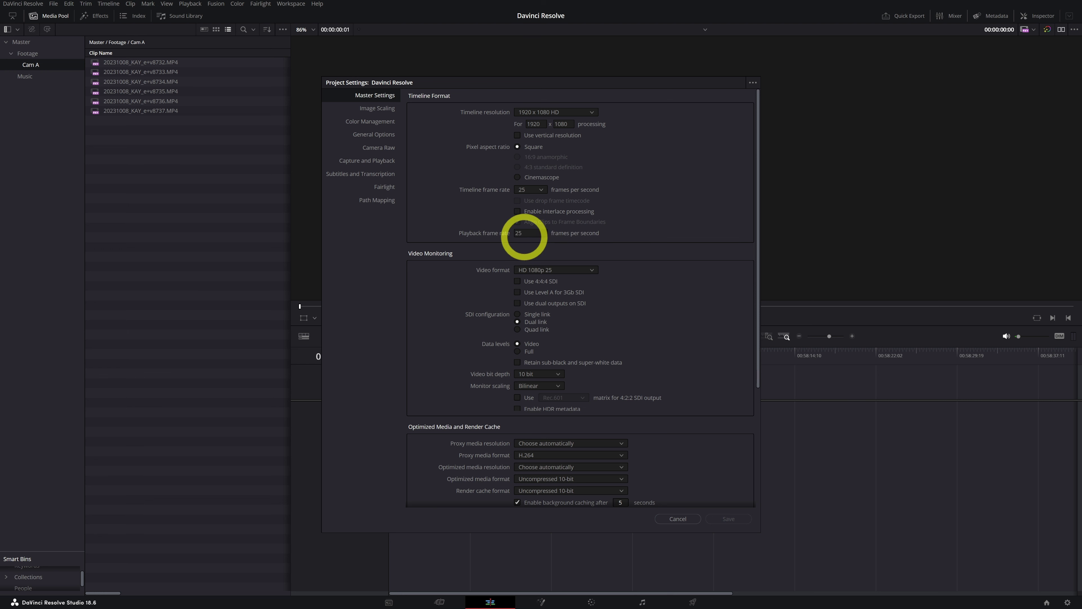
# Close Project Settings, remove the six Cam A clips and their bins, and switch to File Explorer.
pyautogui.press('Escape')
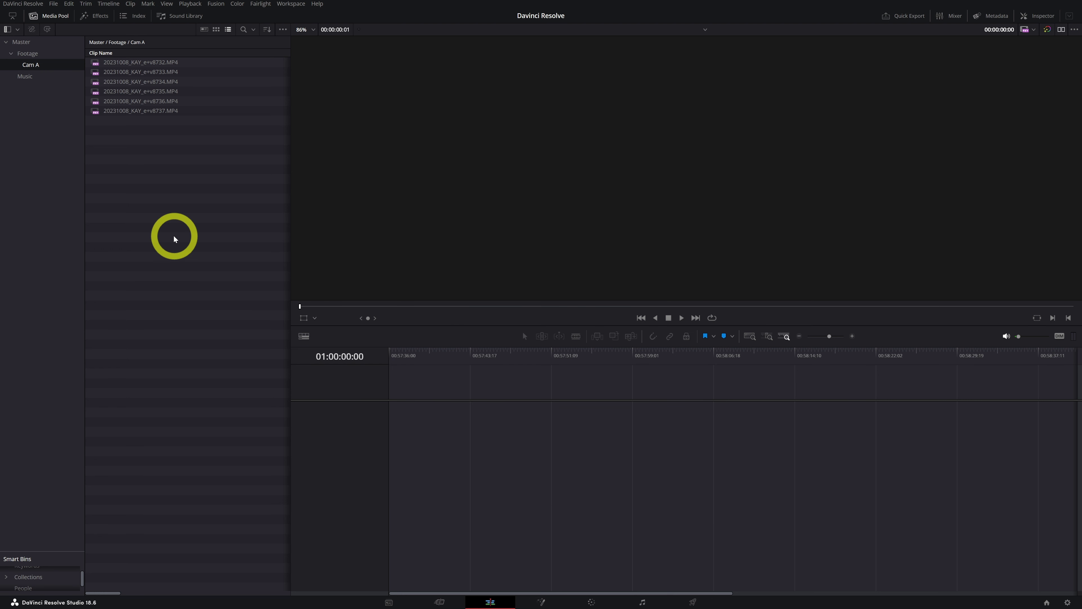
pyautogui.moveTo(165, 170); pyautogui.dragTo(86, 53)
pyautogui.hotkey('ctrl', 'z')
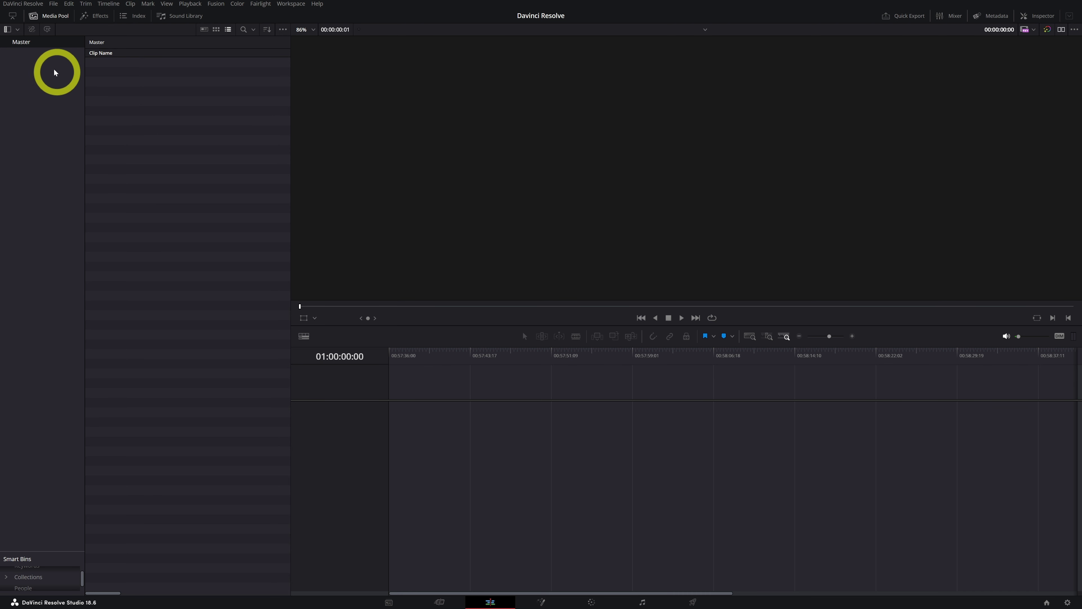
pyautogui.hotkey('alt', 'Tab')
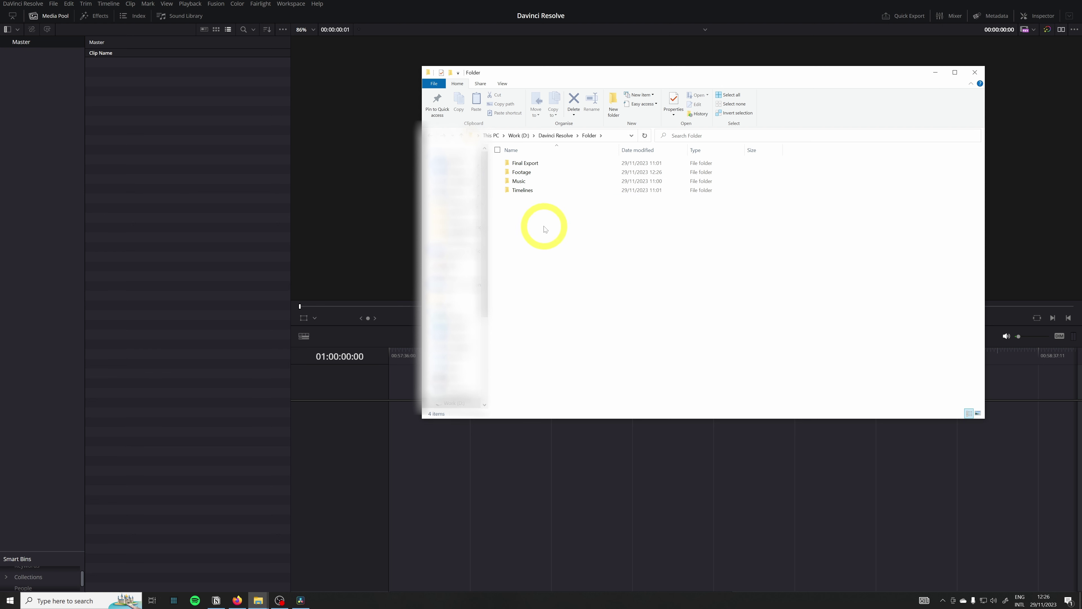
pyautogui.doubleClick(516, 172)
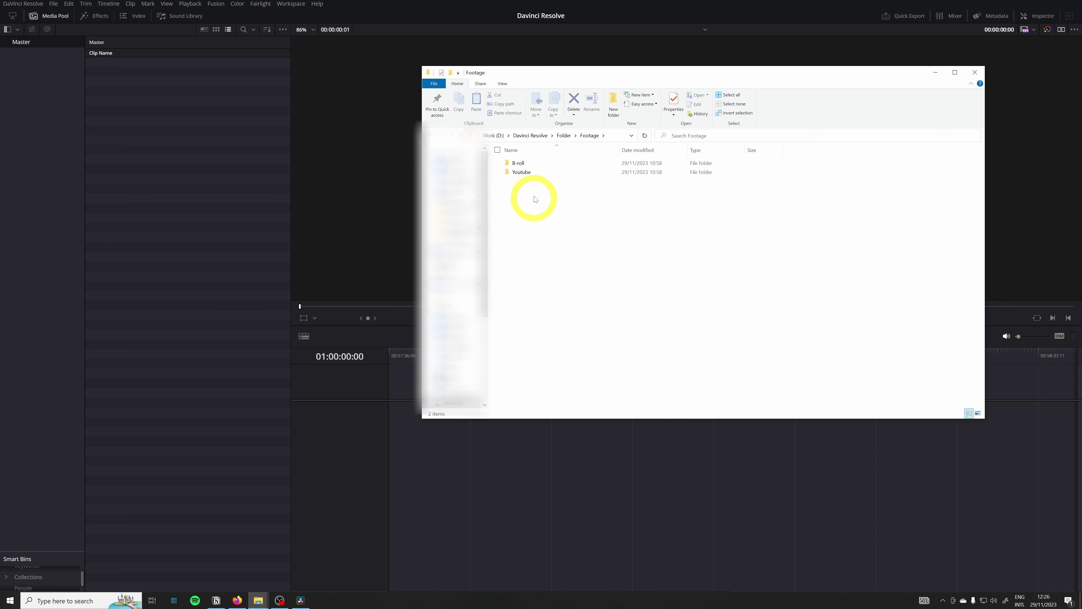
pyautogui.doubleClick(509, 167)
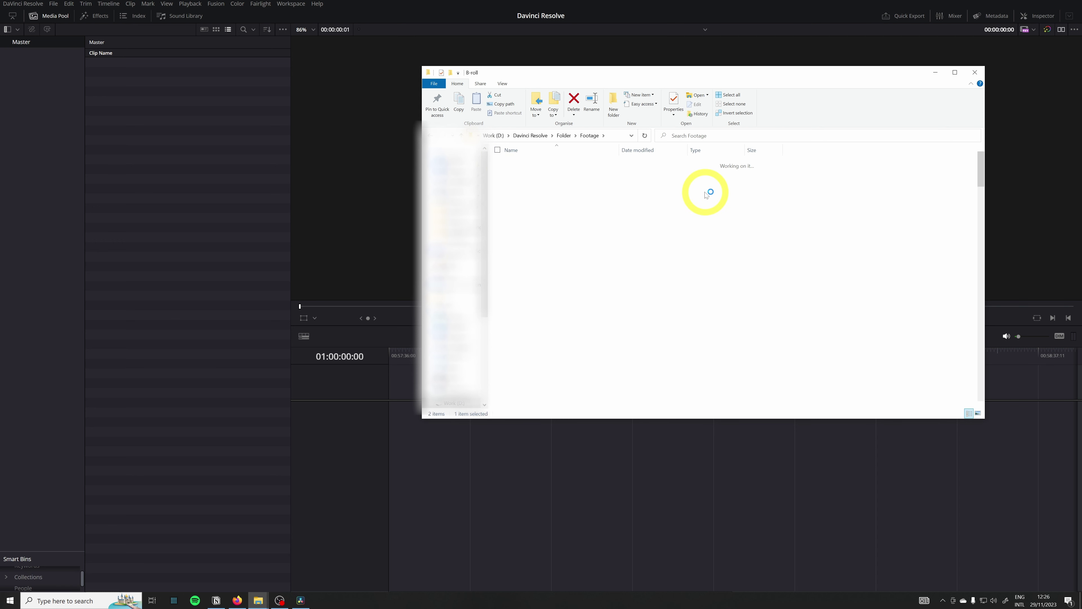
pyautogui.click(431, 136)
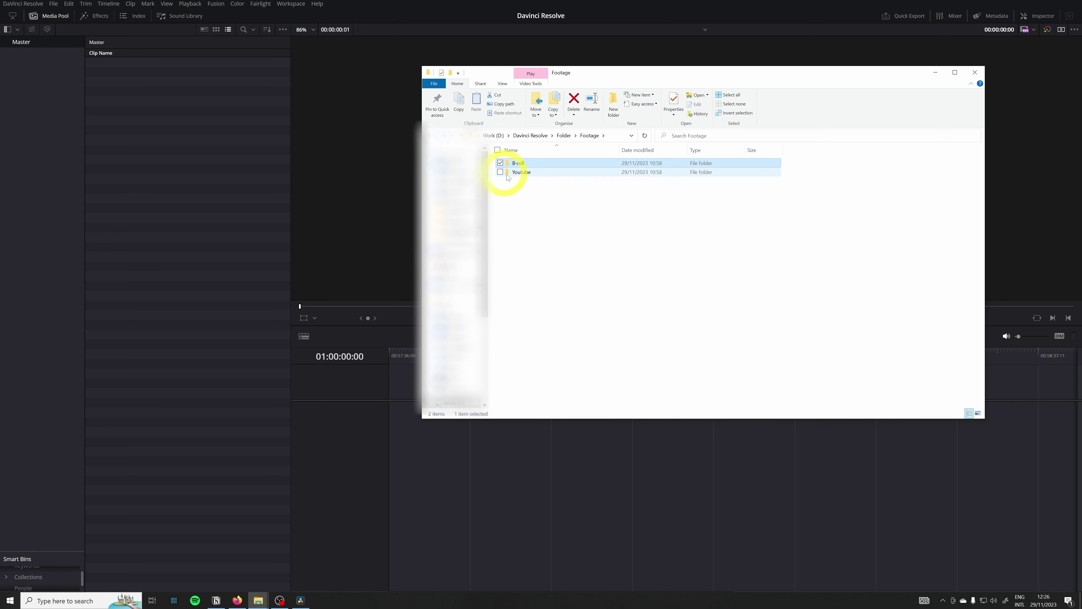
pyautogui.doubleClick(519, 175)
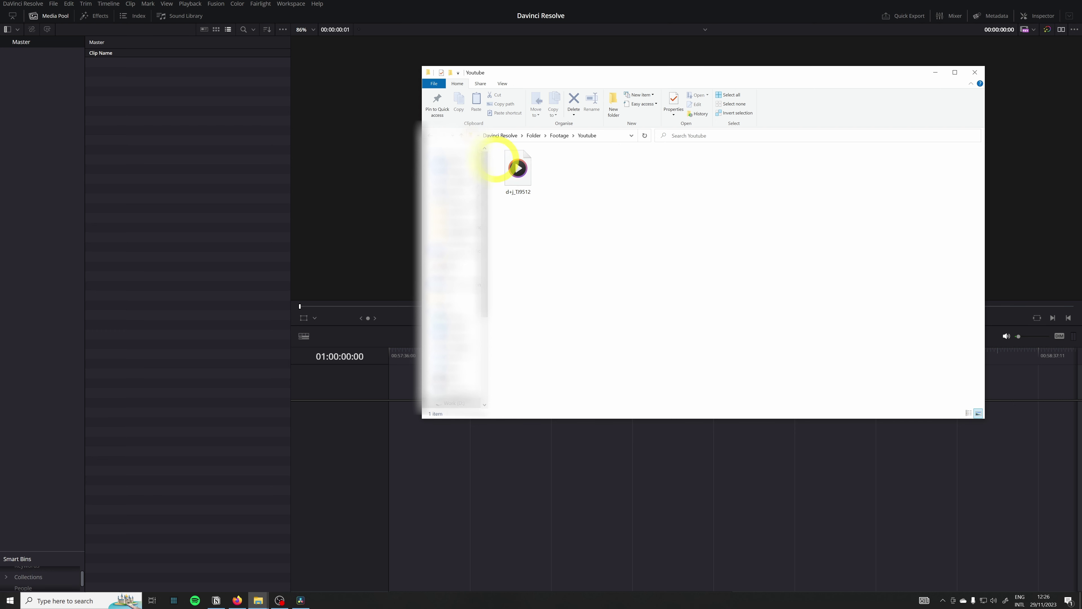
pyautogui.click(432, 136)
pyautogui.click(432, 136)
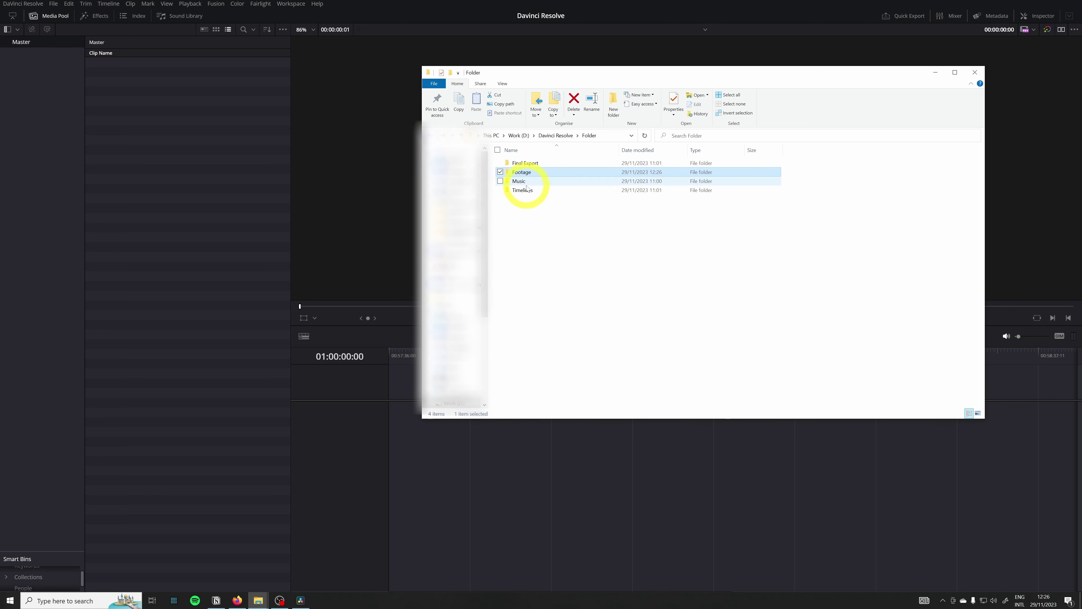
pyautogui.doubleClick(508, 184)
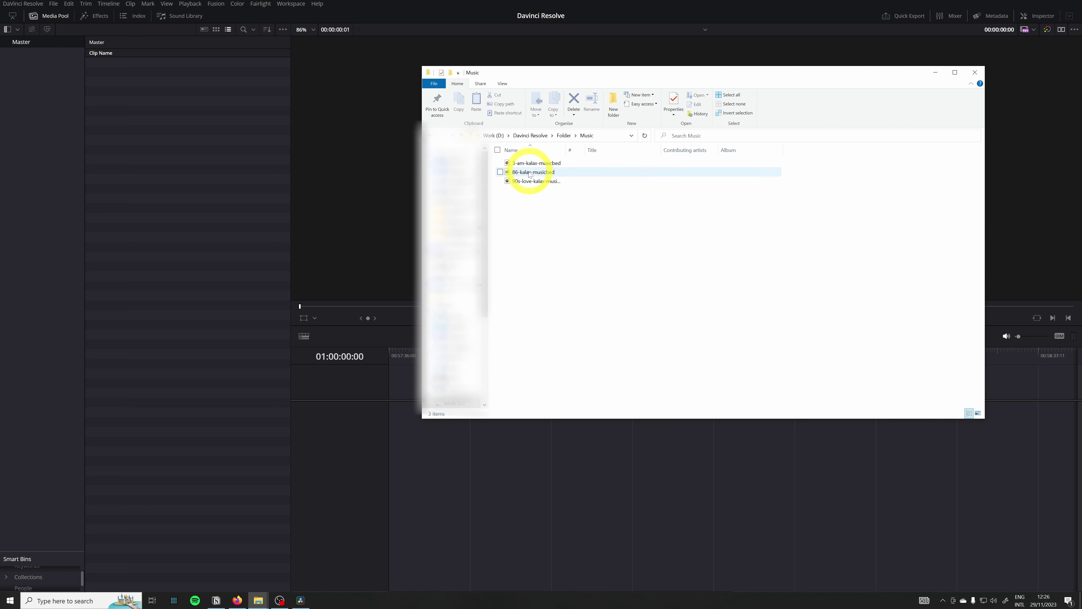
pyautogui.click(432, 135)
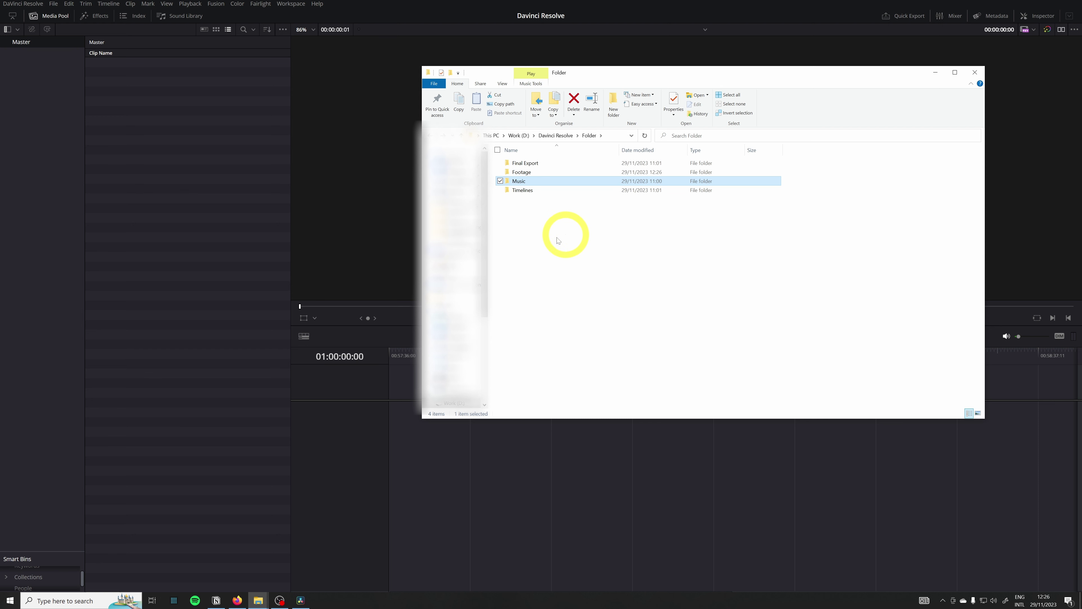
pyautogui.click(543, 237)
# Drag the four project folders into the Media Pool as bins, keeping the current frame rate.
pyautogui.moveTo(624, 271); pyautogui.dragTo(145, 123)
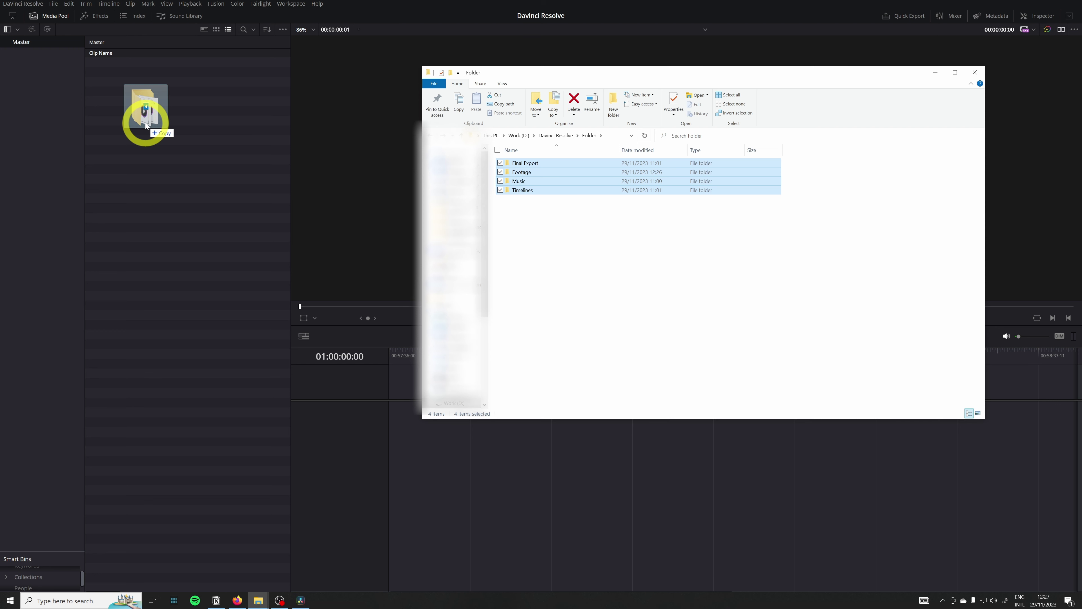
pyautogui.moveTo(145, 123); pyautogui.dragTo(20, 44)
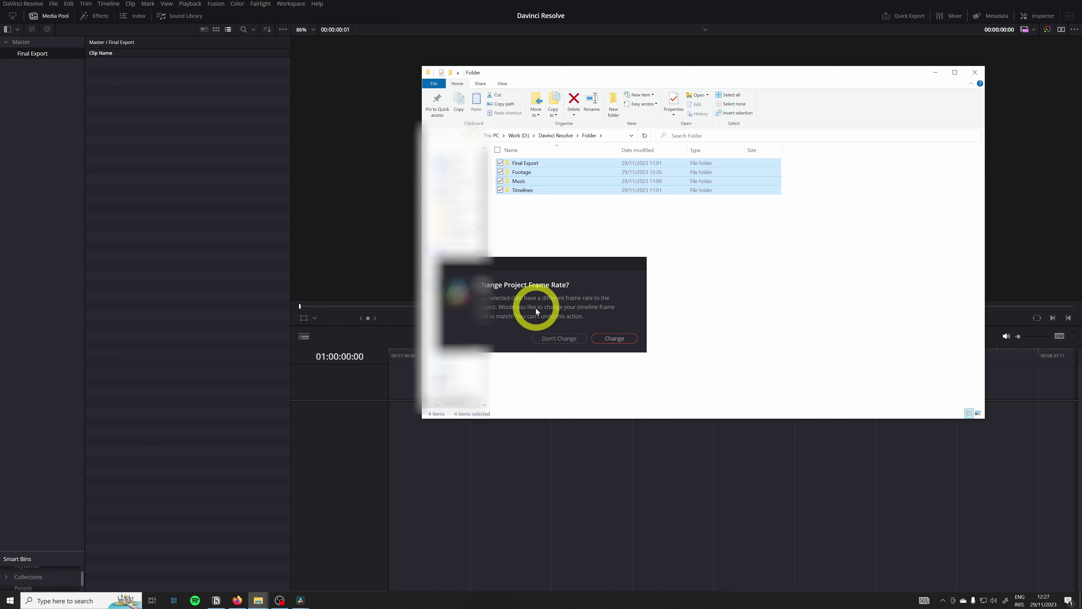
pyautogui.click(559, 338)
# Browse into Footage / B-roll to list its clips, then collapse back to Master.
pyautogui.click(7, 42)
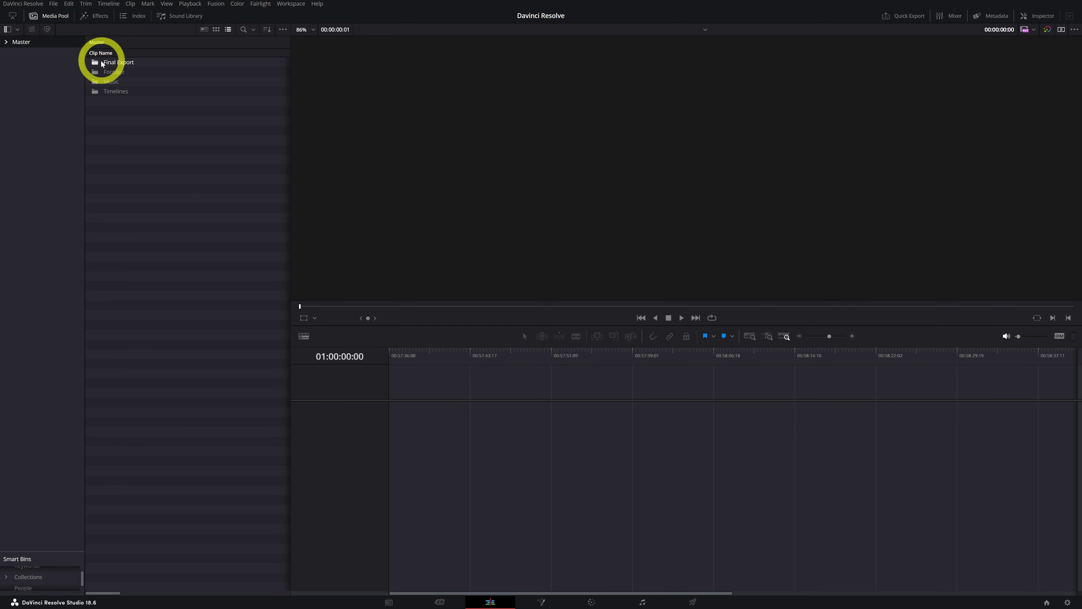
pyautogui.doubleClick(98, 71)
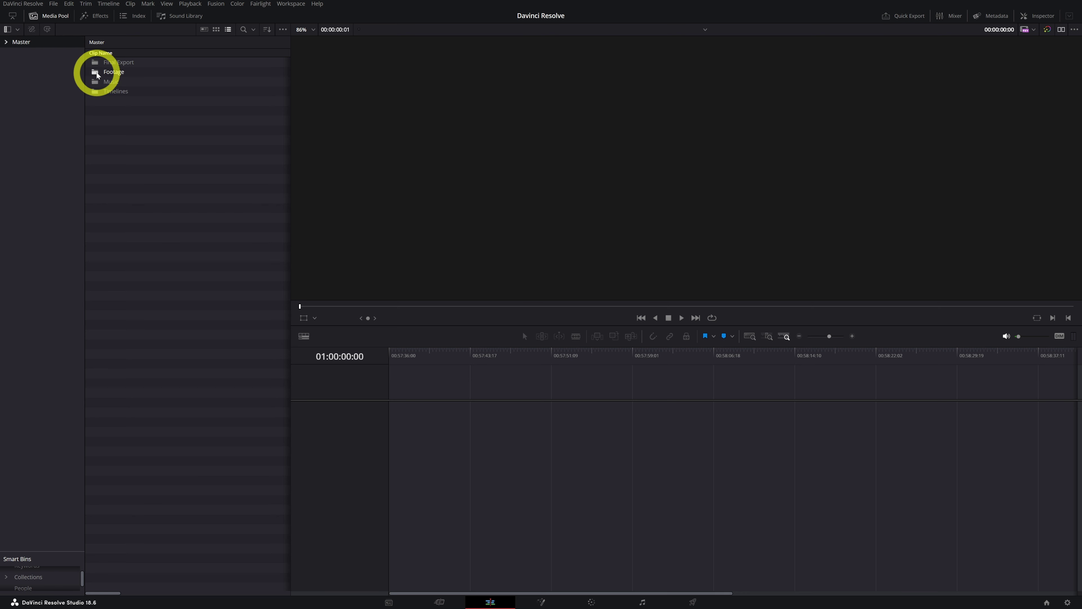
pyautogui.doubleClick(100, 62)
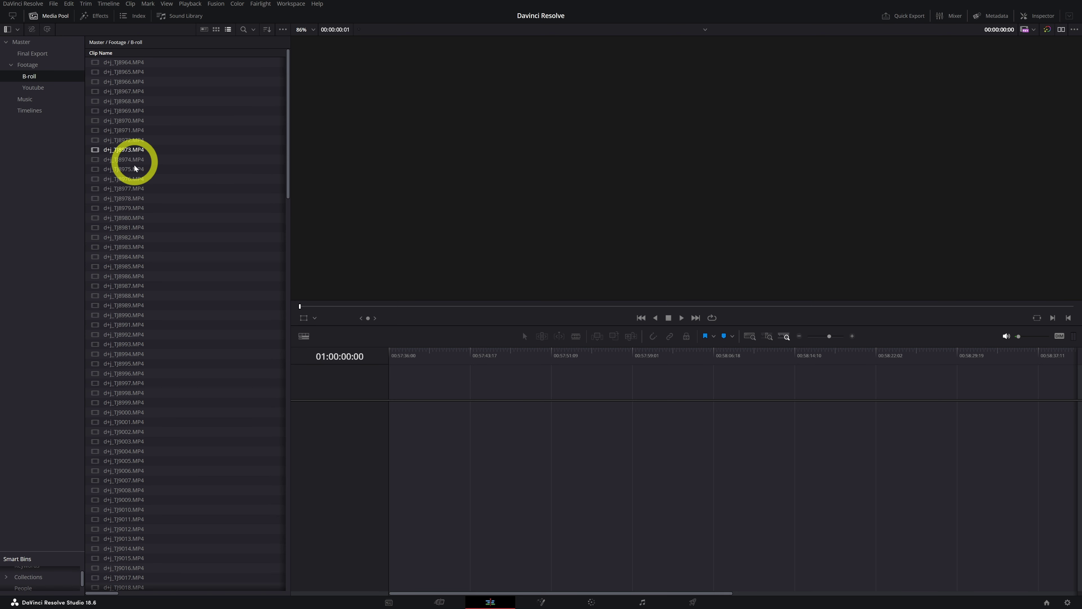
pyautogui.click(17, 43)
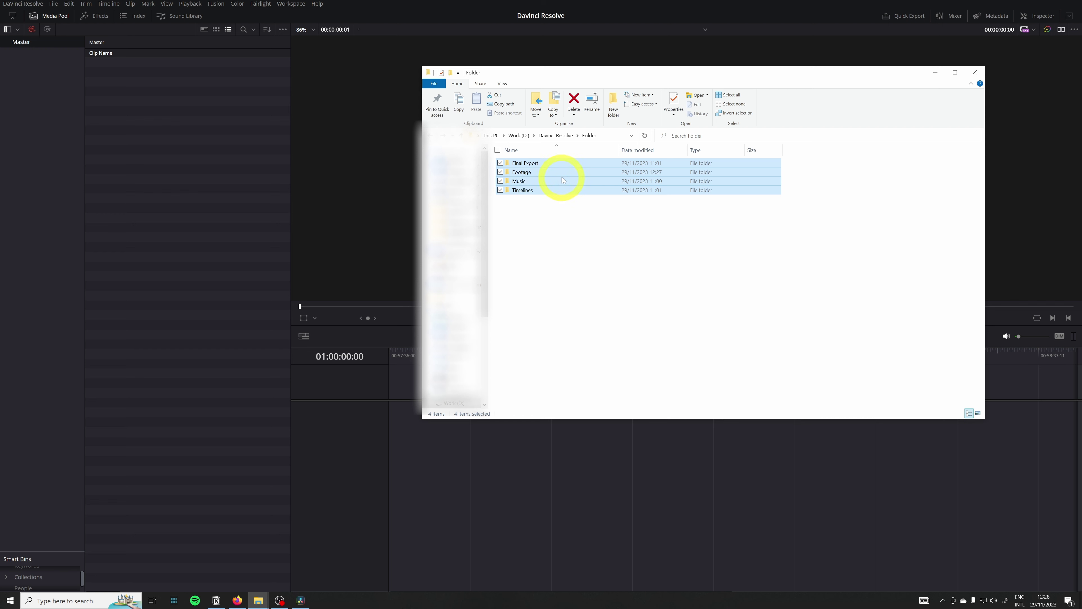
# Drop the four folders' clips straight into Master without bins, keeping the current frame rate.
pyautogui.moveTo(590, 178); pyautogui.dragTo(324, 134)
pyautogui.moveTo(203, 121); pyautogui.dragTo(212, 131)
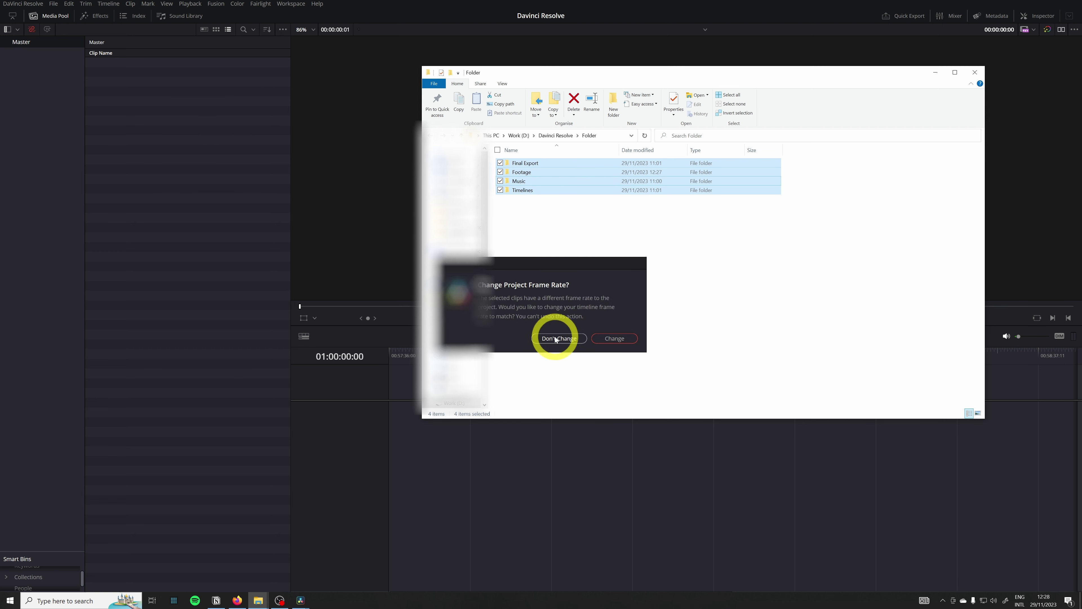
pyautogui.click(551, 335)
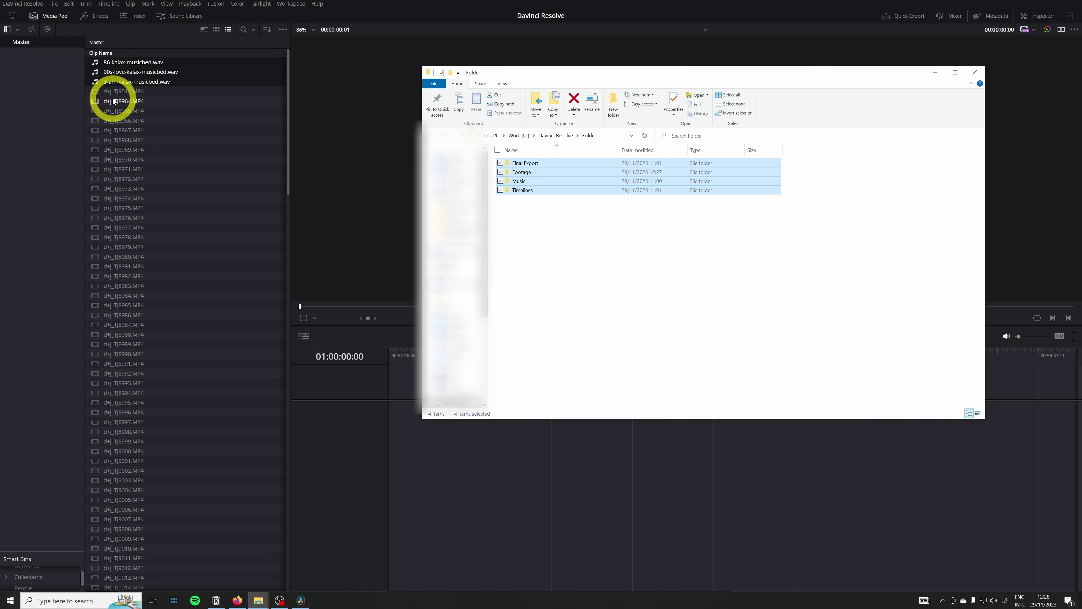
pyautogui.scroll(-10, 118, 121)
pyautogui.scroll(10, 119, 162)
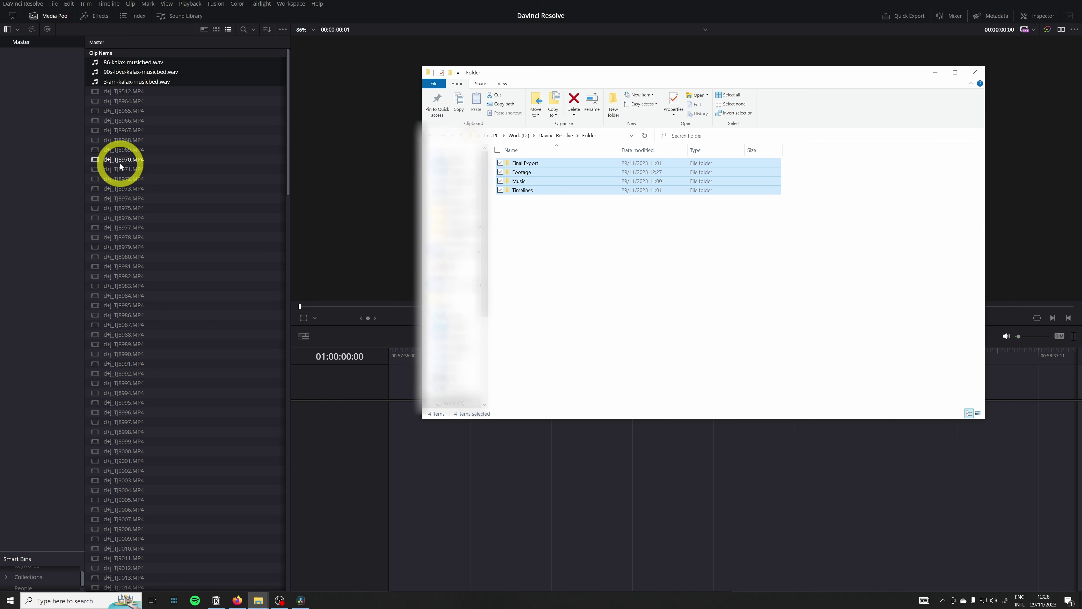